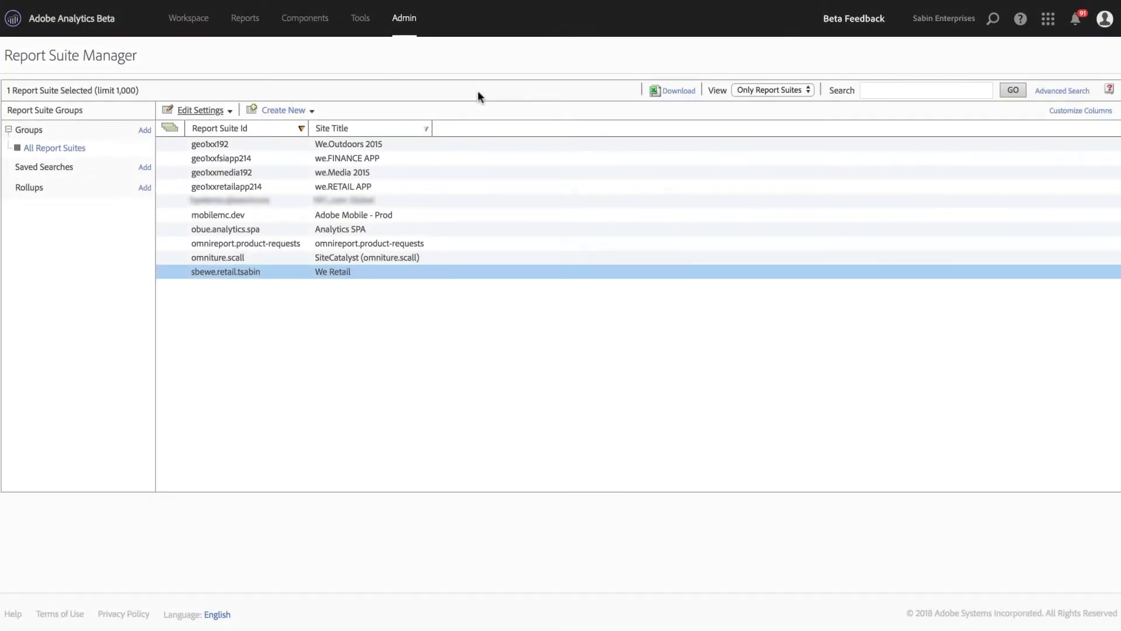
# Step: Open the We Retail report suite's Advertising Analytics Configuration settings
pyautogui.click(217, 111)
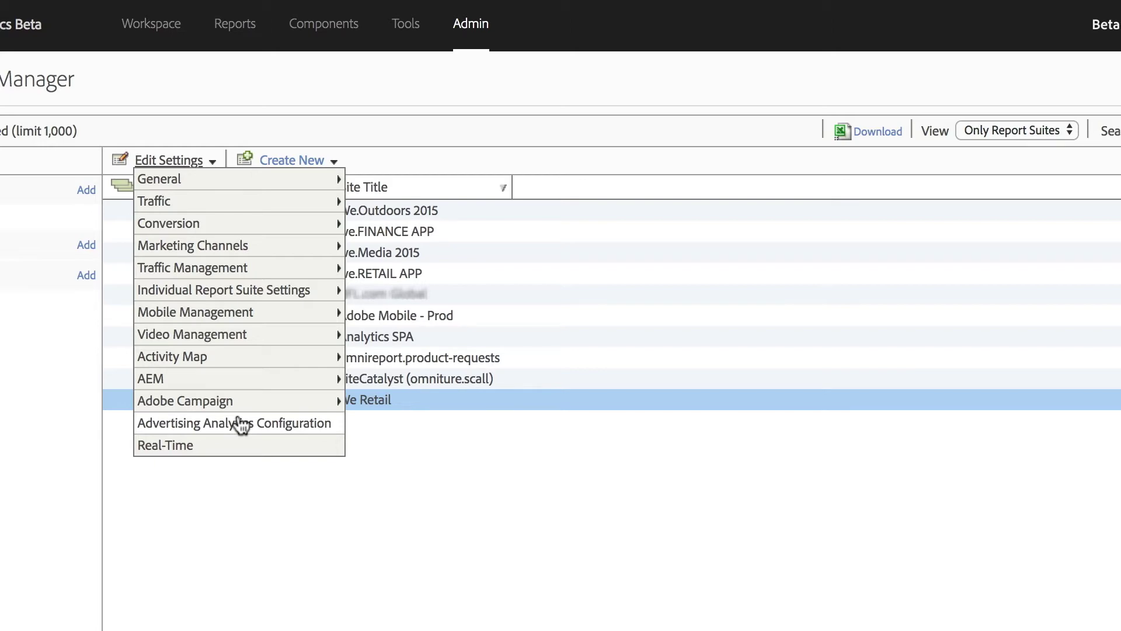
pyautogui.click(241, 425)
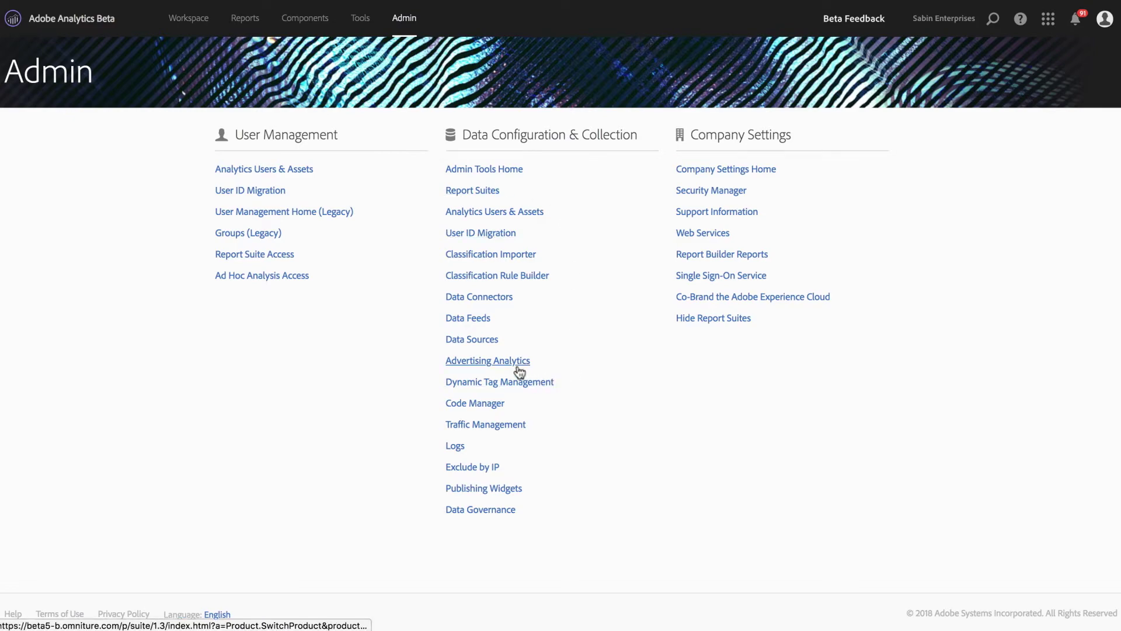
# Step: Go to Admin > Advertising Analytics to list the Bing, Yahoo and Google accounts
pyautogui.moveTo(409, 22)
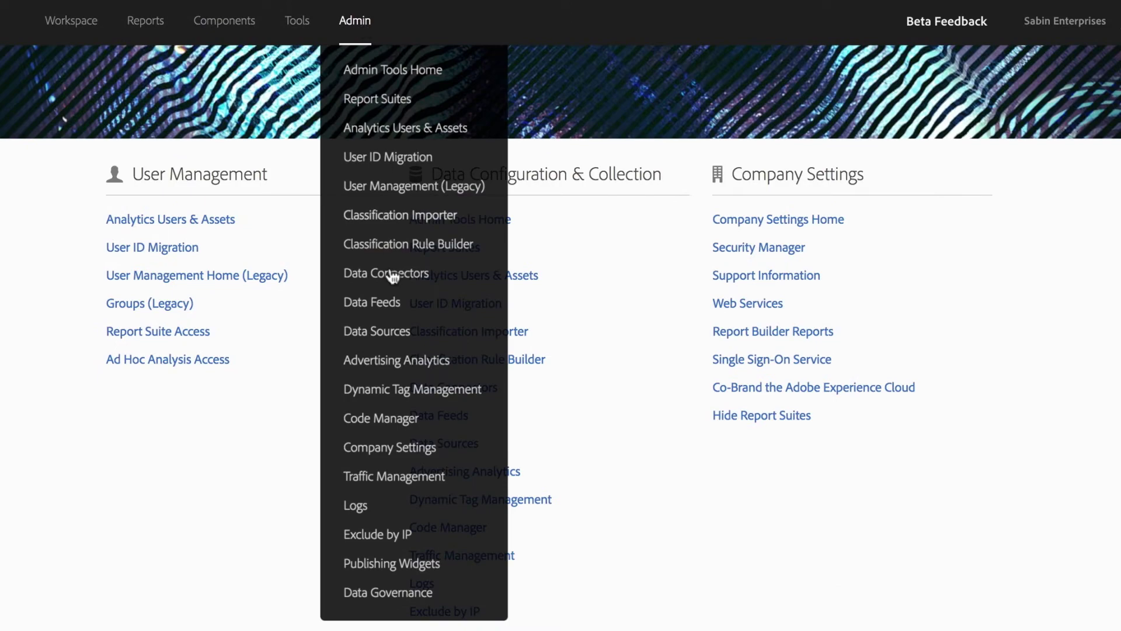
pyautogui.click(402, 365)
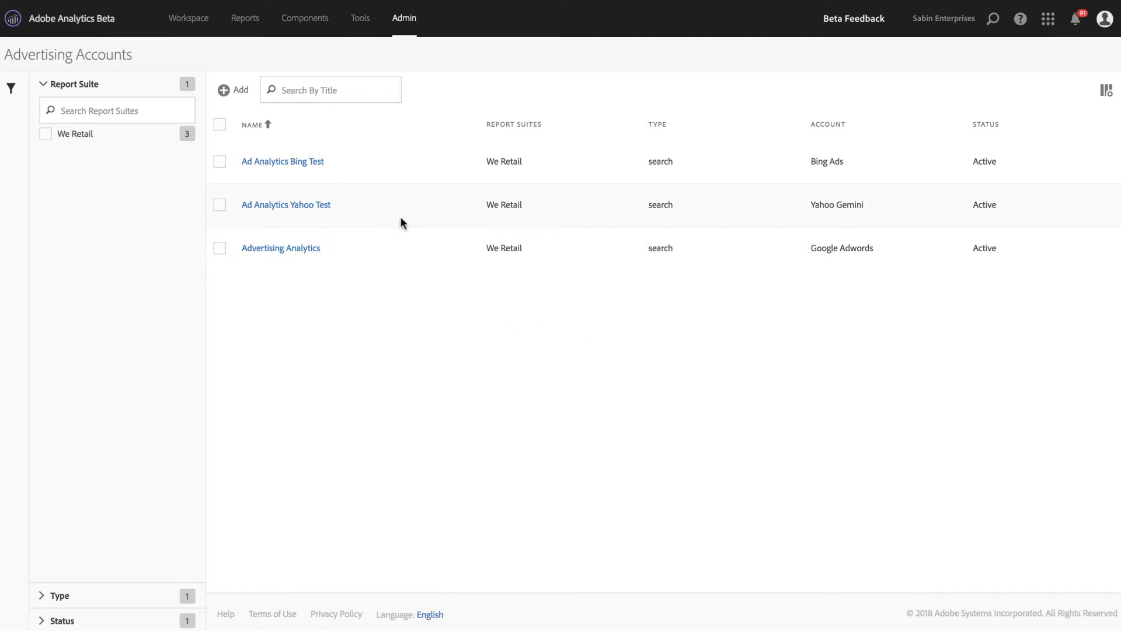
# Step: Add a new advertising account, trying Google Adwords, Yahoo Gemini and Bing Ads, ending on Google Adwords
pyautogui.click(225, 97)
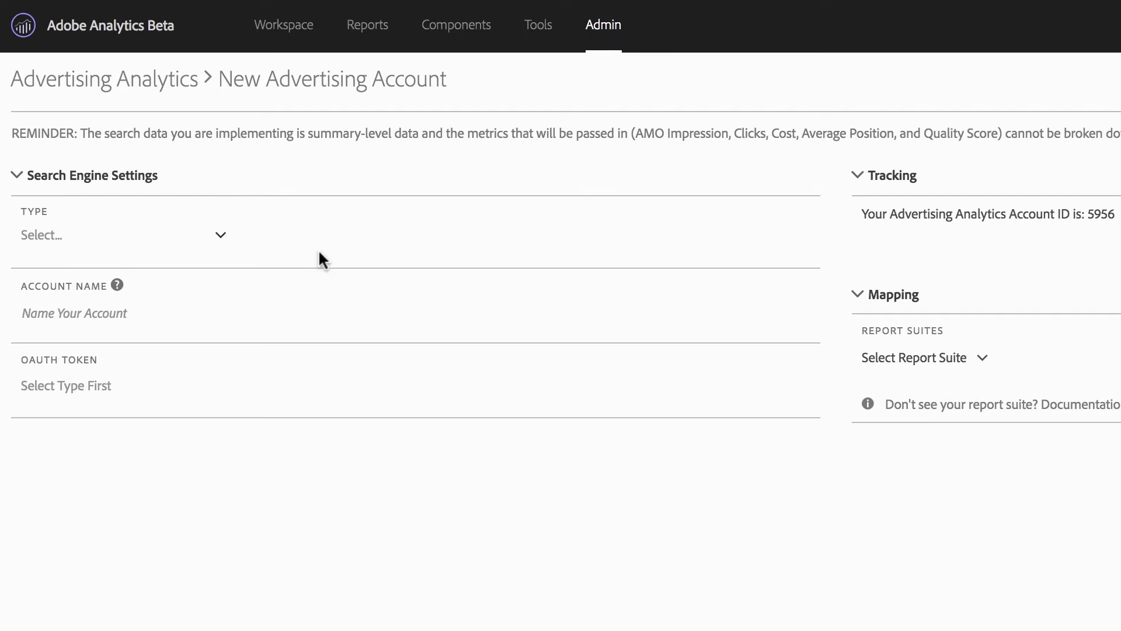
pyautogui.click(221, 240)
pyautogui.click(164, 304)
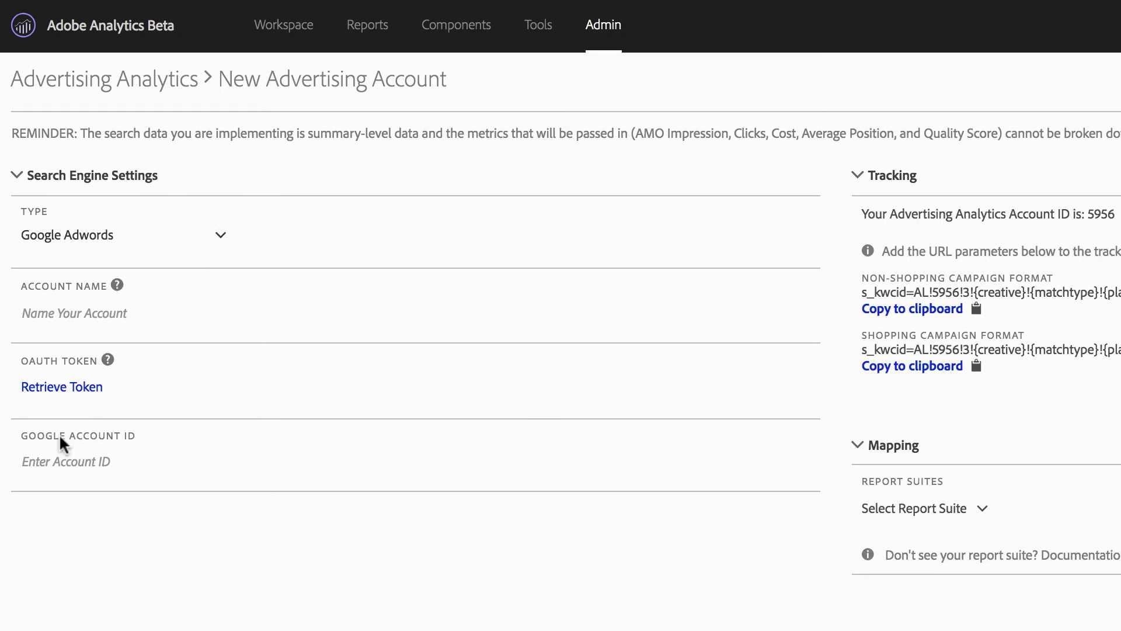
pyautogui.click(228, 238)
pyautogui.click(148, 353)
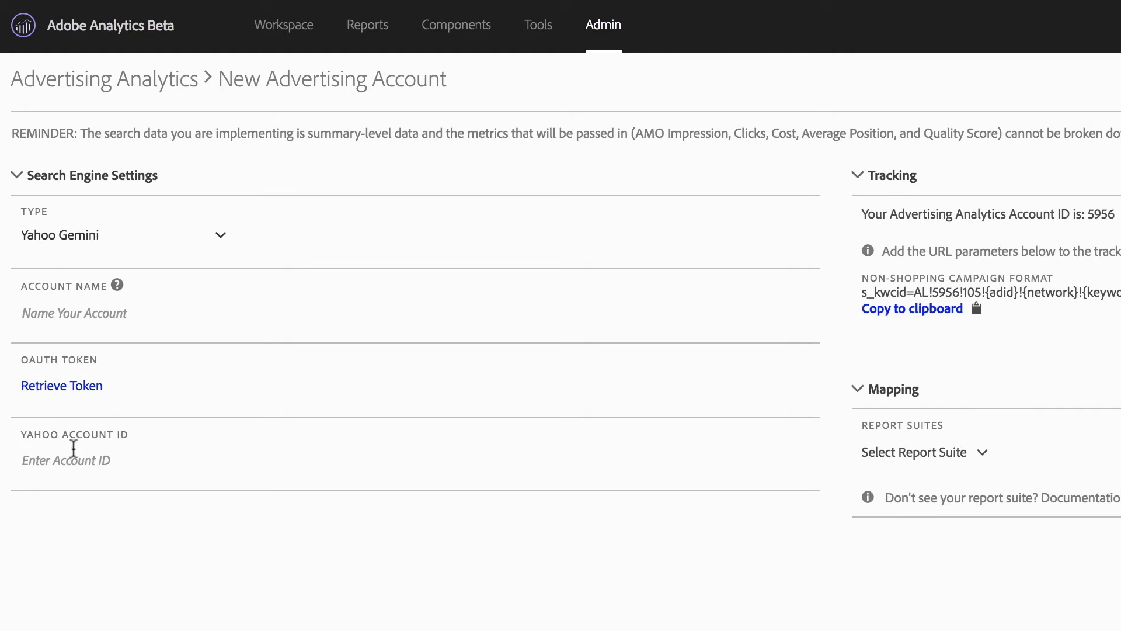
pyautogui.click(222, 240)
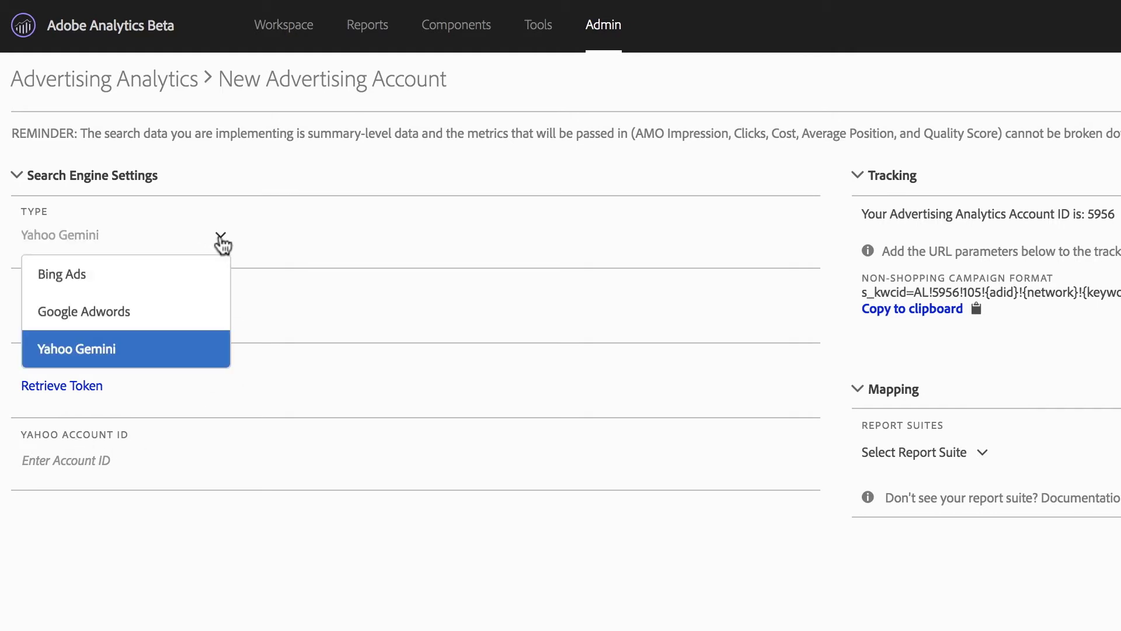
pyautogui.click(183, 274)
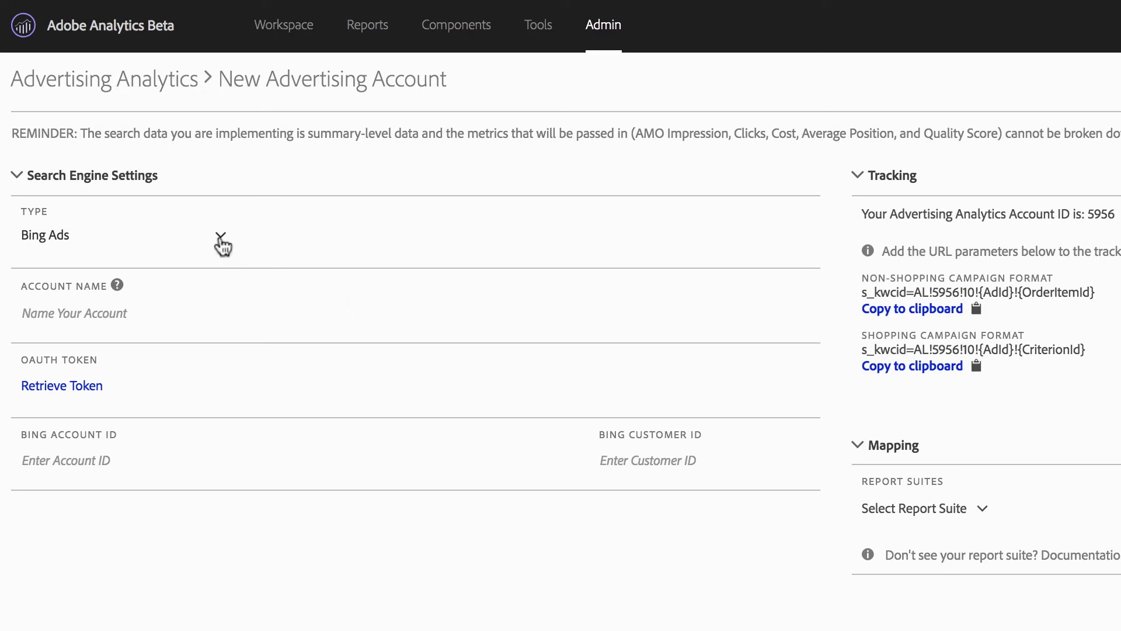
pyautogui.click(220, 240)
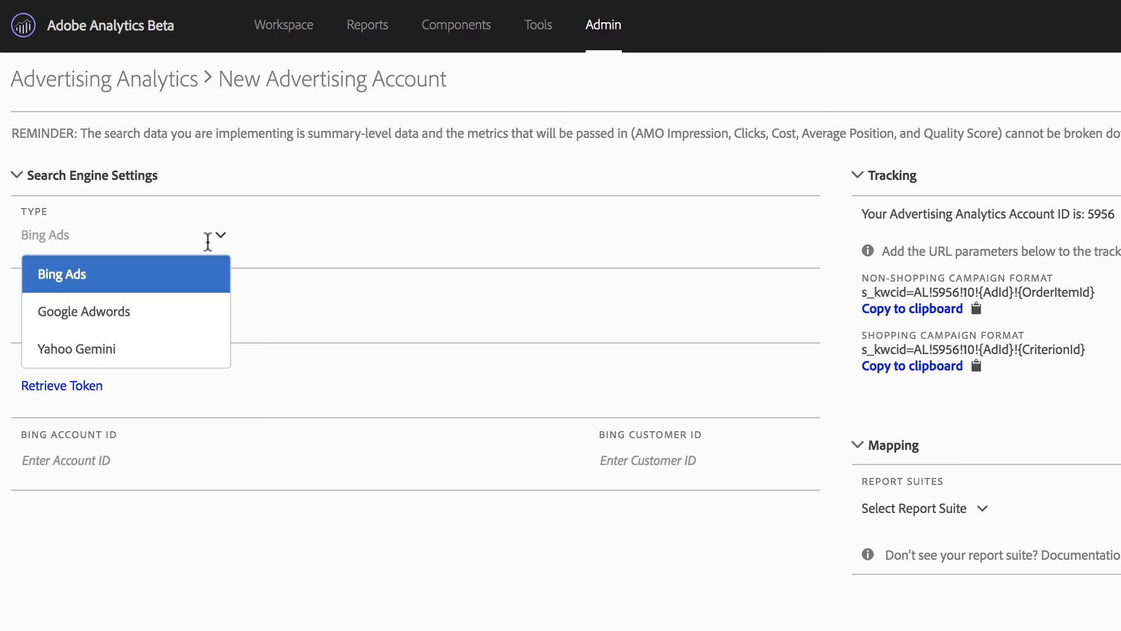
pyautogui.click(155, 301)
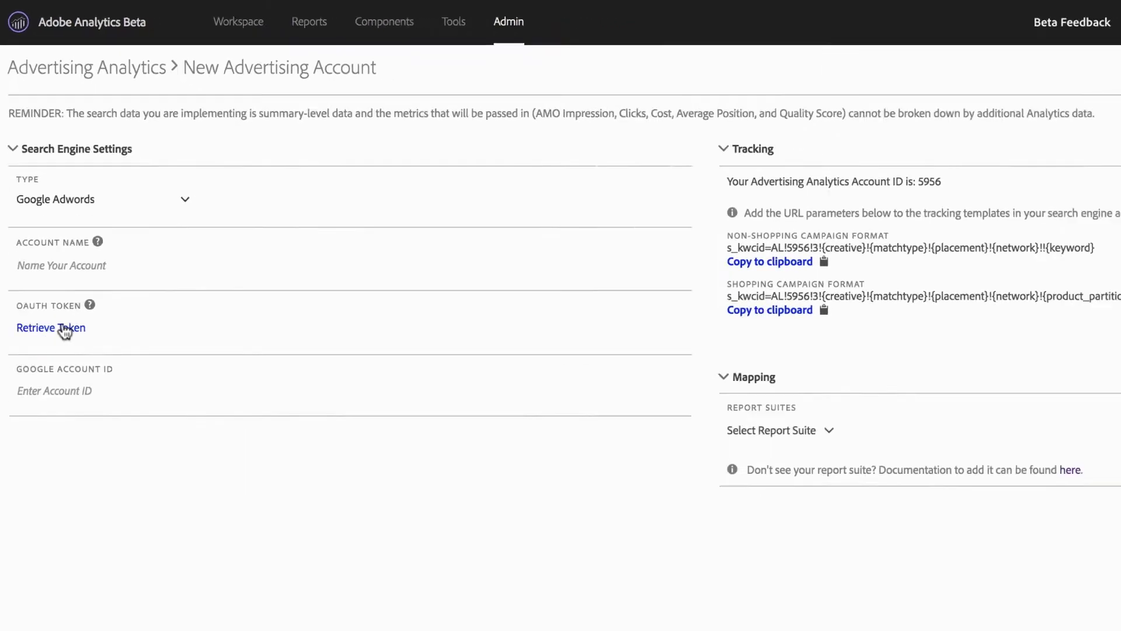
# Step: Retrieve the Google OAuth token by authorising the Google account in the sign-in window
pyautogui.click(66, 328)
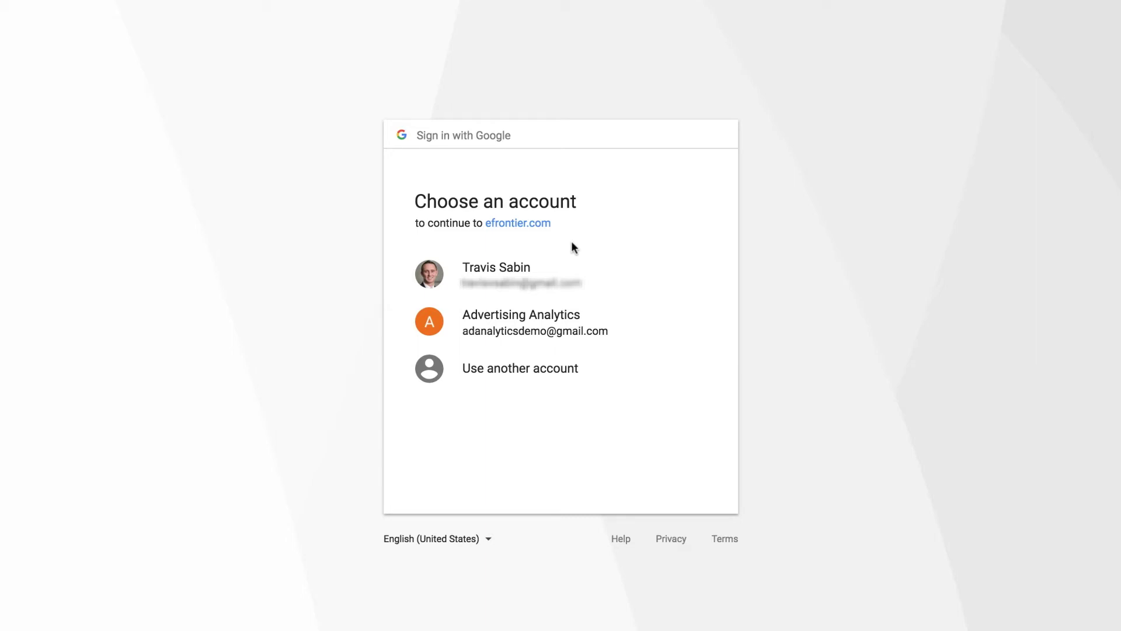
pyautogui.click(584, 309)
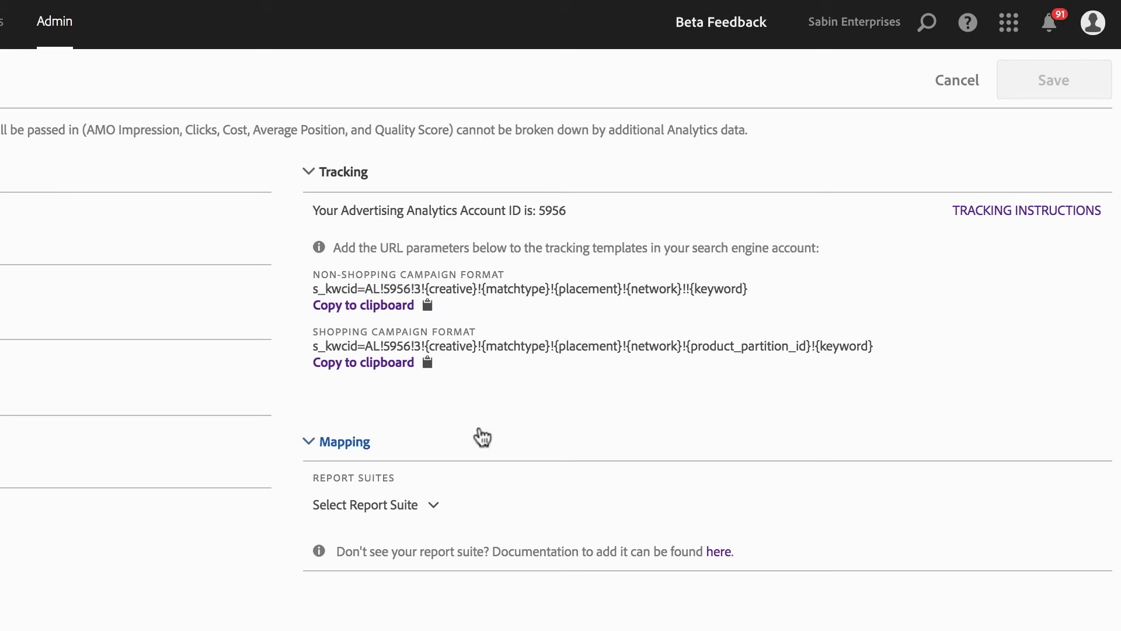
# Step: Check the report suite mapping list without selecting, then cancel the new account
pyautogui.click(431, 507)
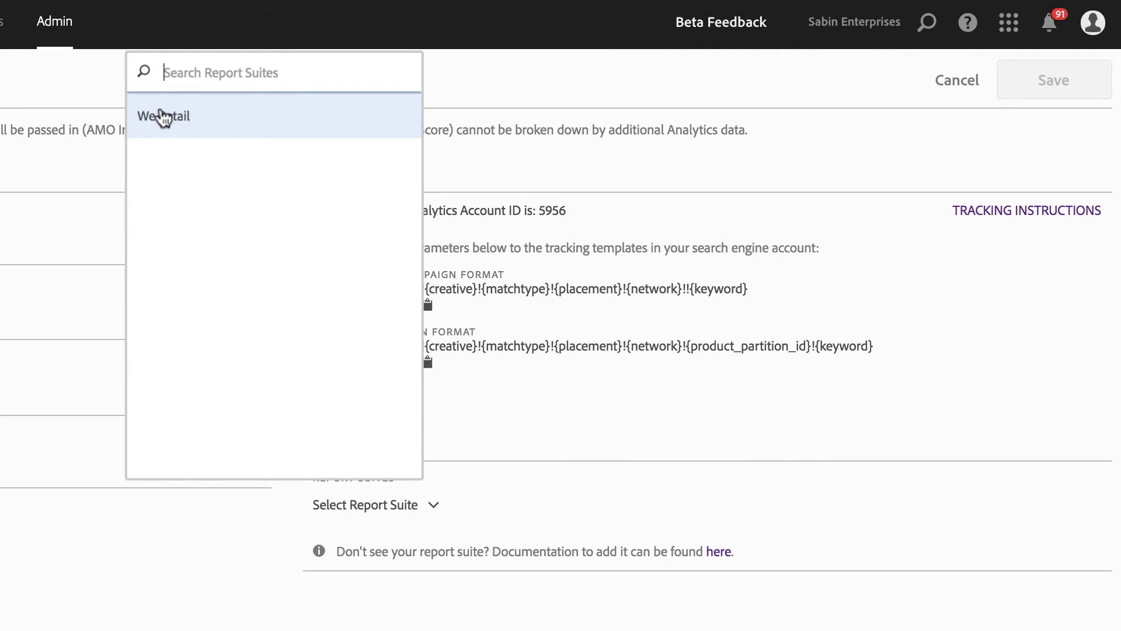
pyautogui.click(562, 507)
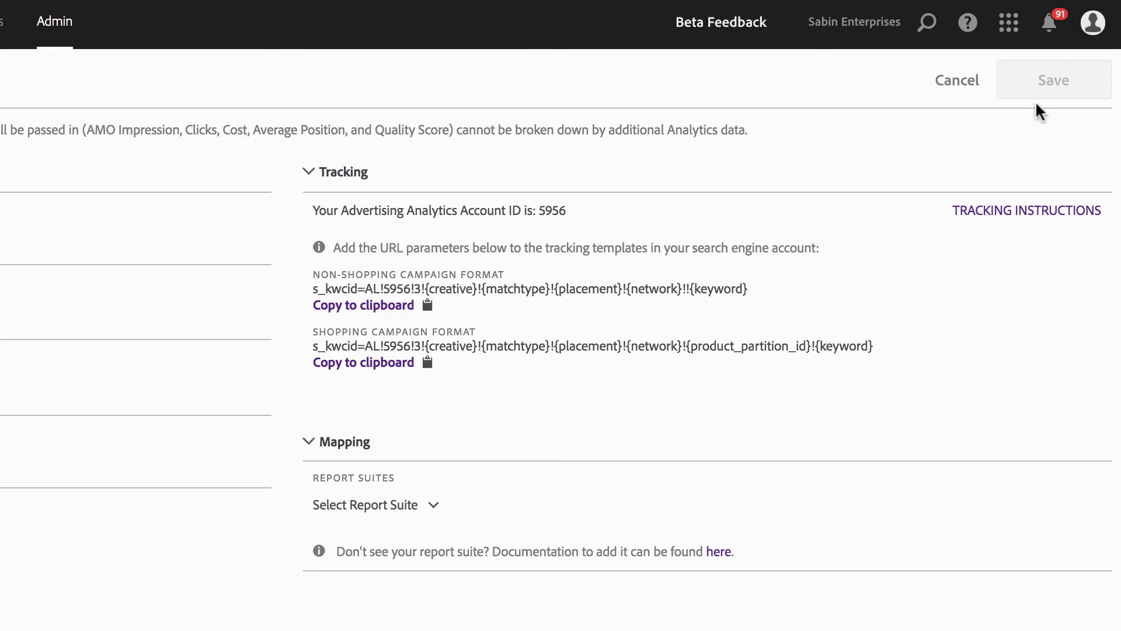
pyautogui.click(963, 87)
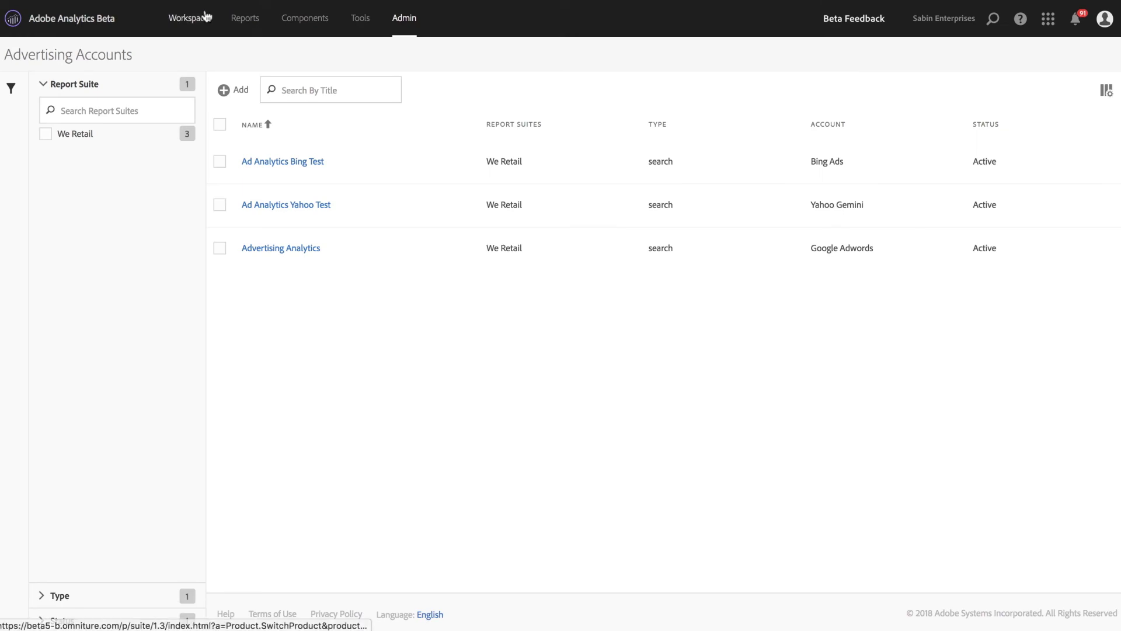
# Step: Create a new Workspace project from the Search Engines (Advertising) template
pyautogui.click(197, 24)
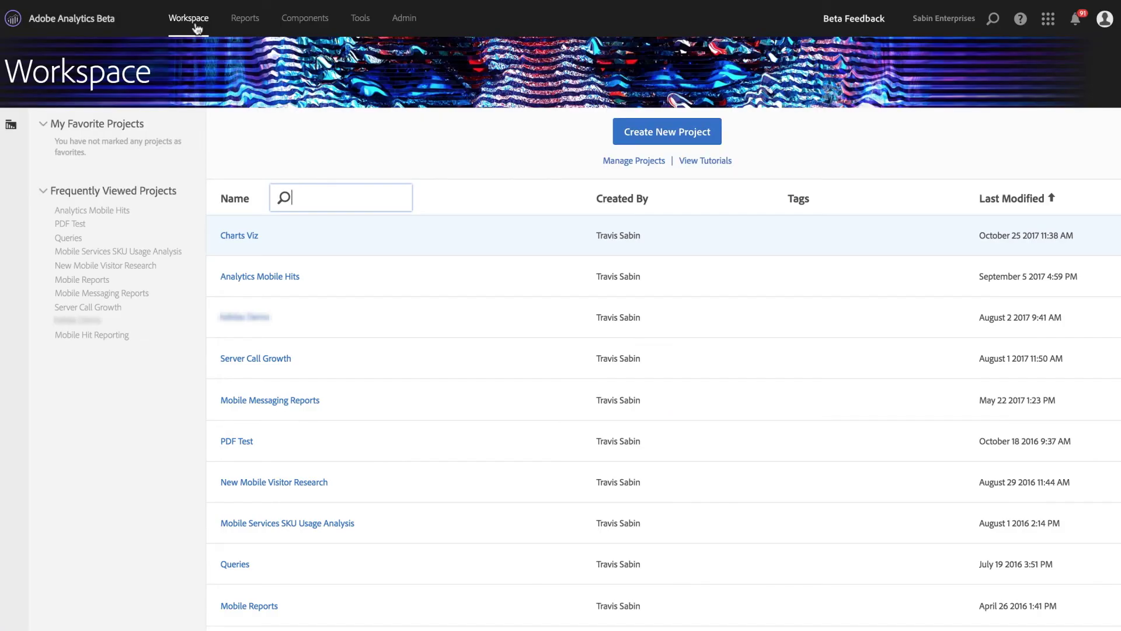
pyautogui.click(659, 134)
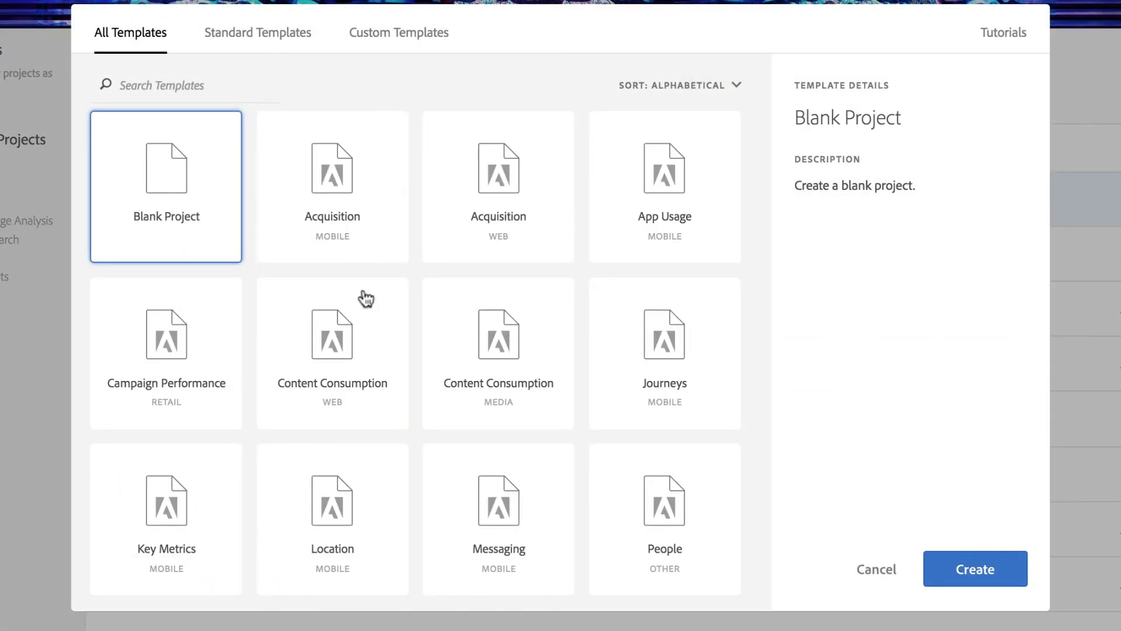
pyautogui.scroll(-3, 364, 298)
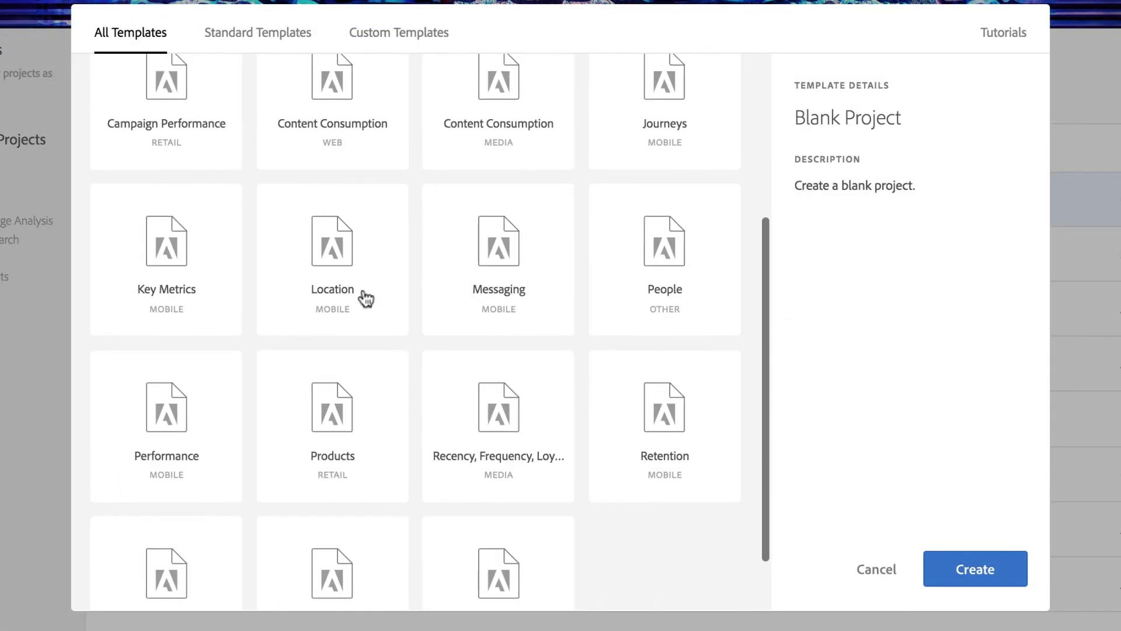
pyautogui.scroll(-2, 365, 298)
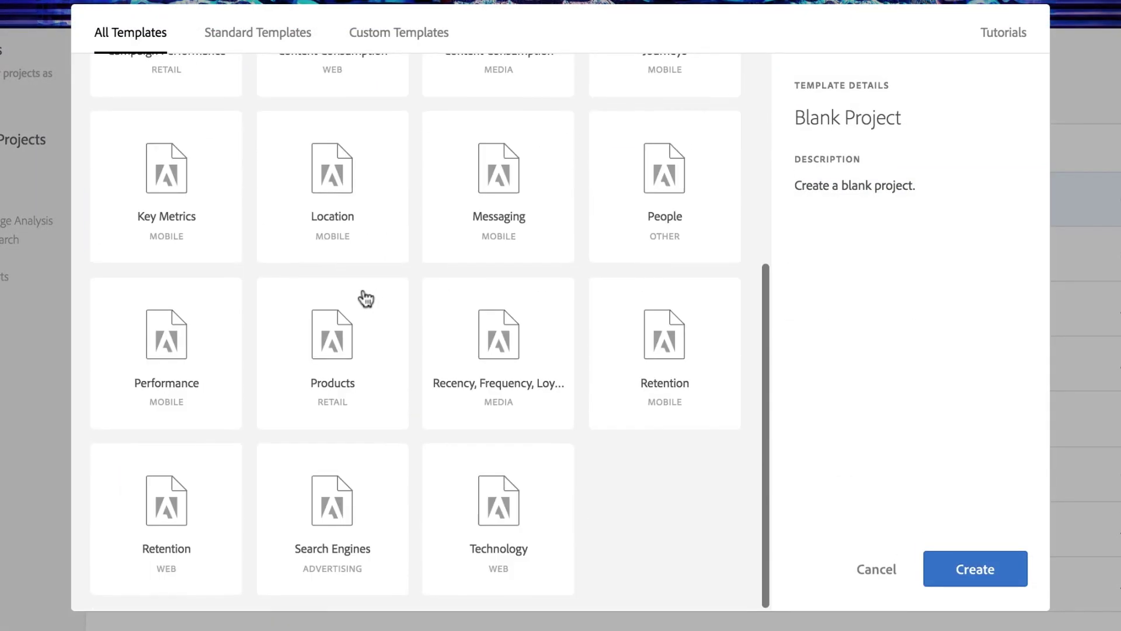
pyautogui.doubleClick(344, 495)
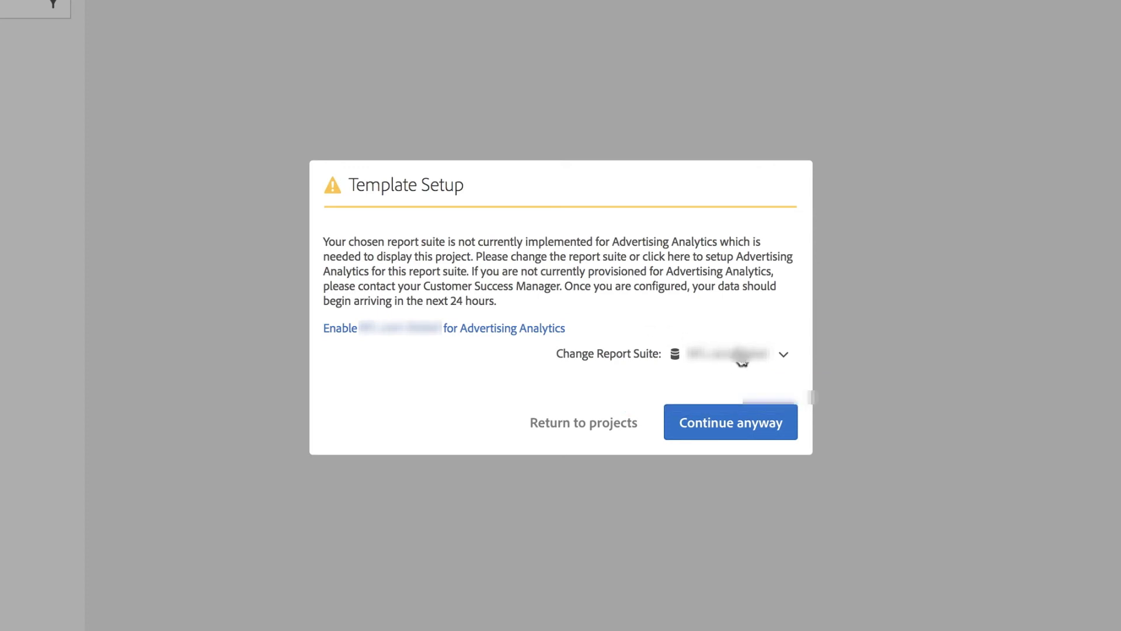
# Step: Switch the Search Engines project's report suite to We Retail
pyautogui.click(750, 358)
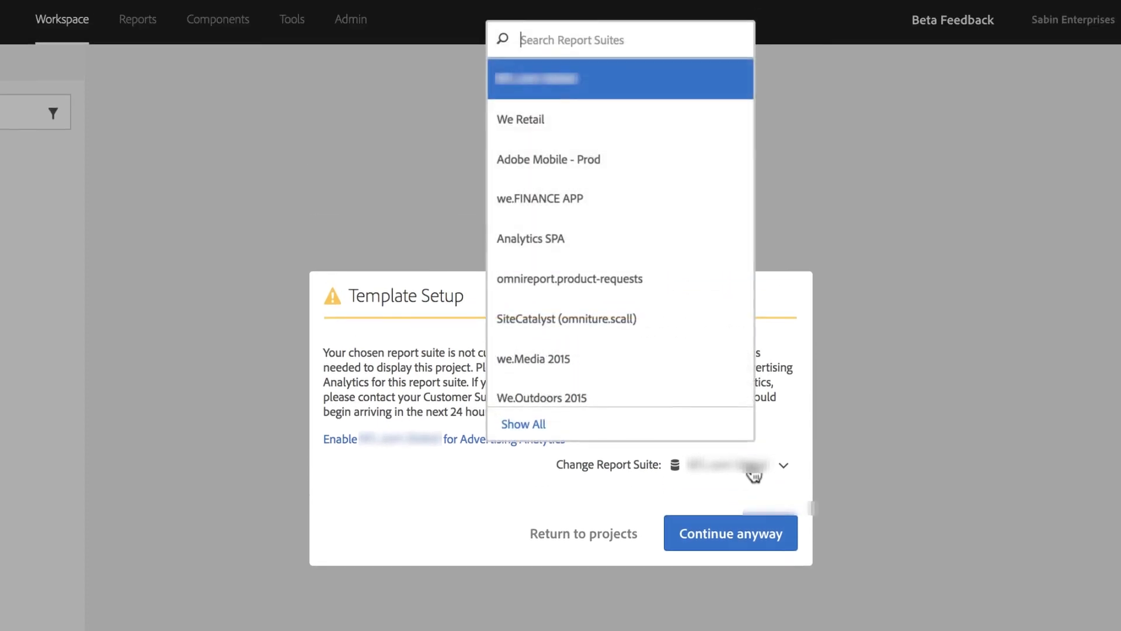
pyautogui.click(601, 124)
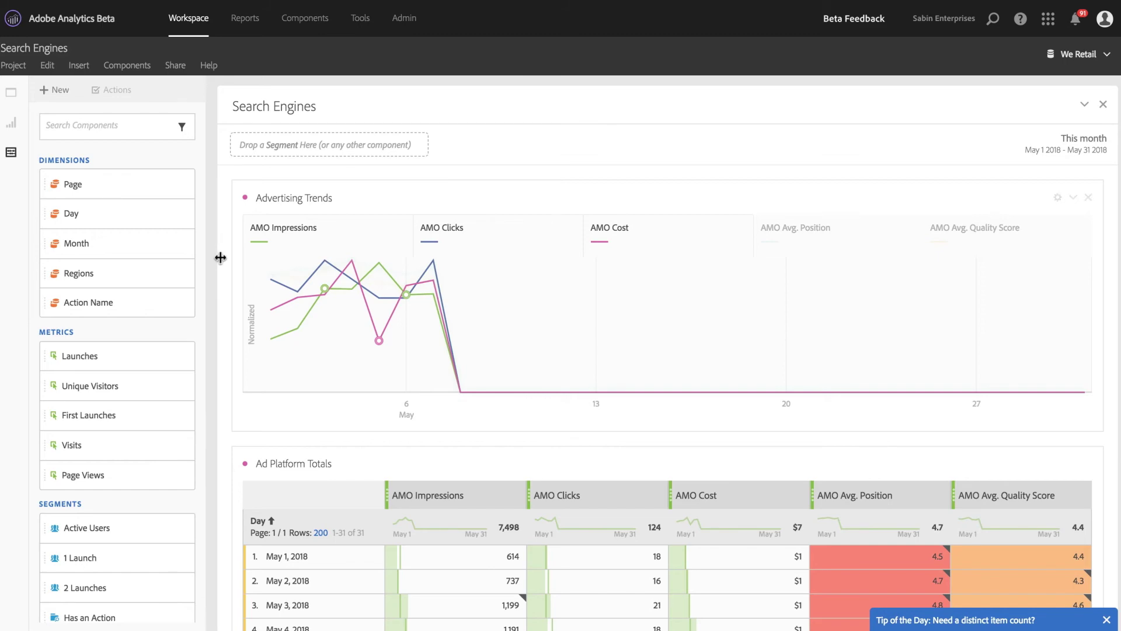
pyautogui.scroll(-5, 221, 257)
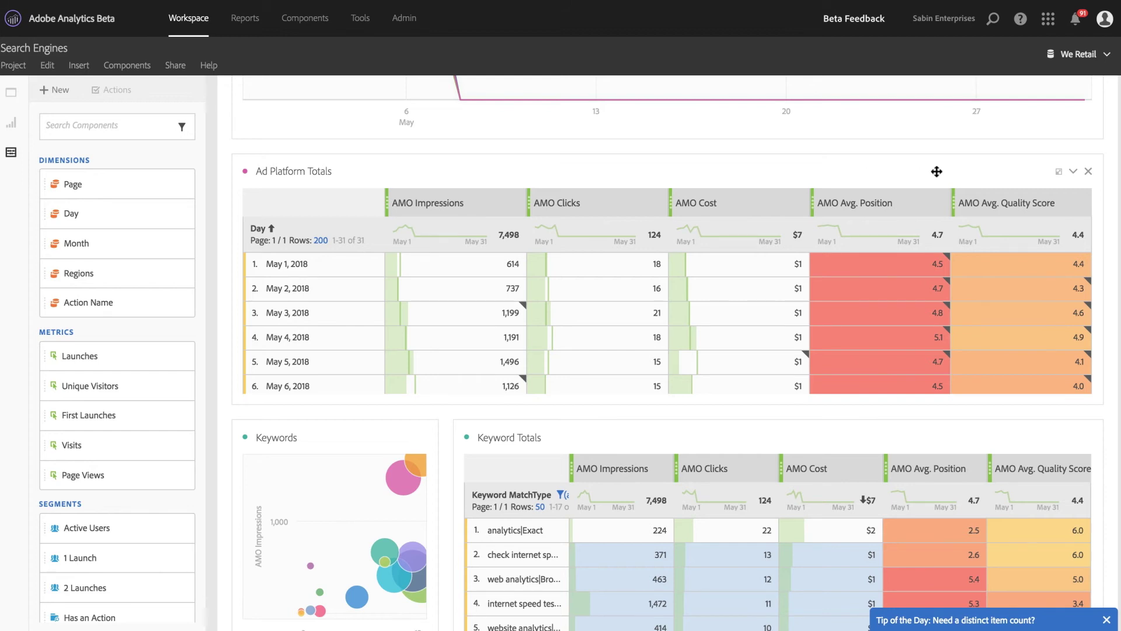
pyautogui.moveTo(1084, 204)
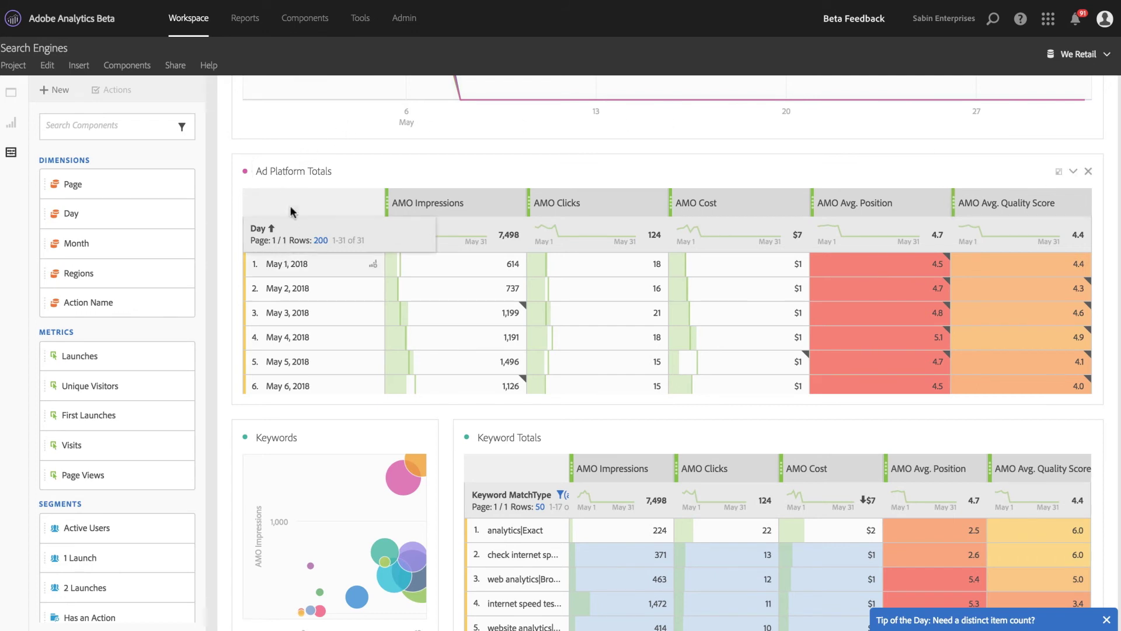
pyautogui.scroll(1, 292, 186)
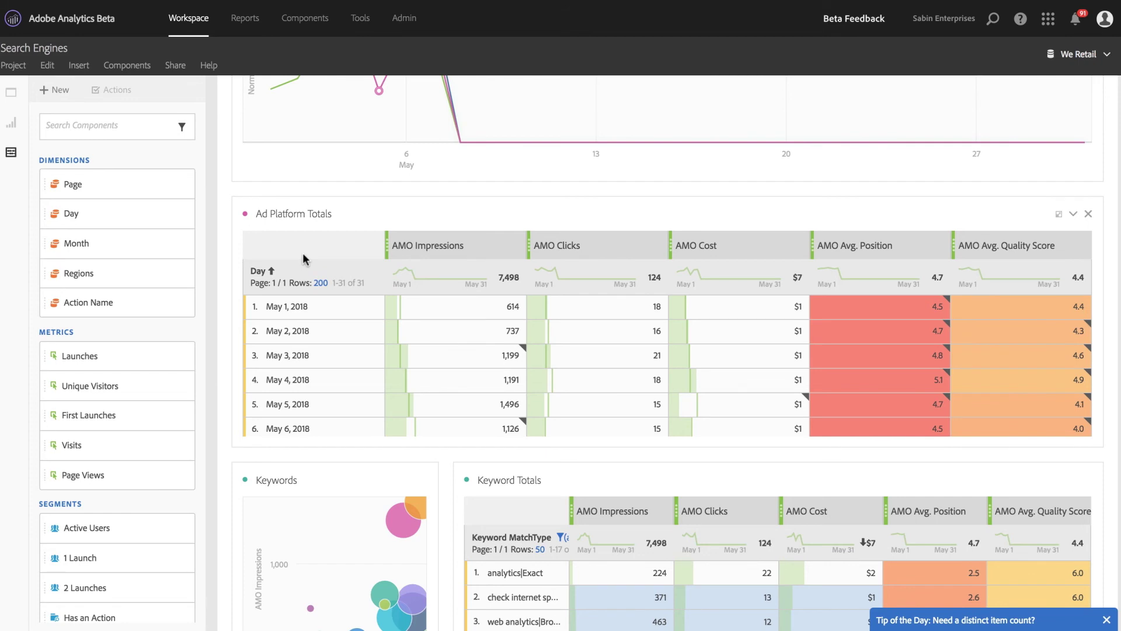
pyautogui.scroll(-2, 303, 255)
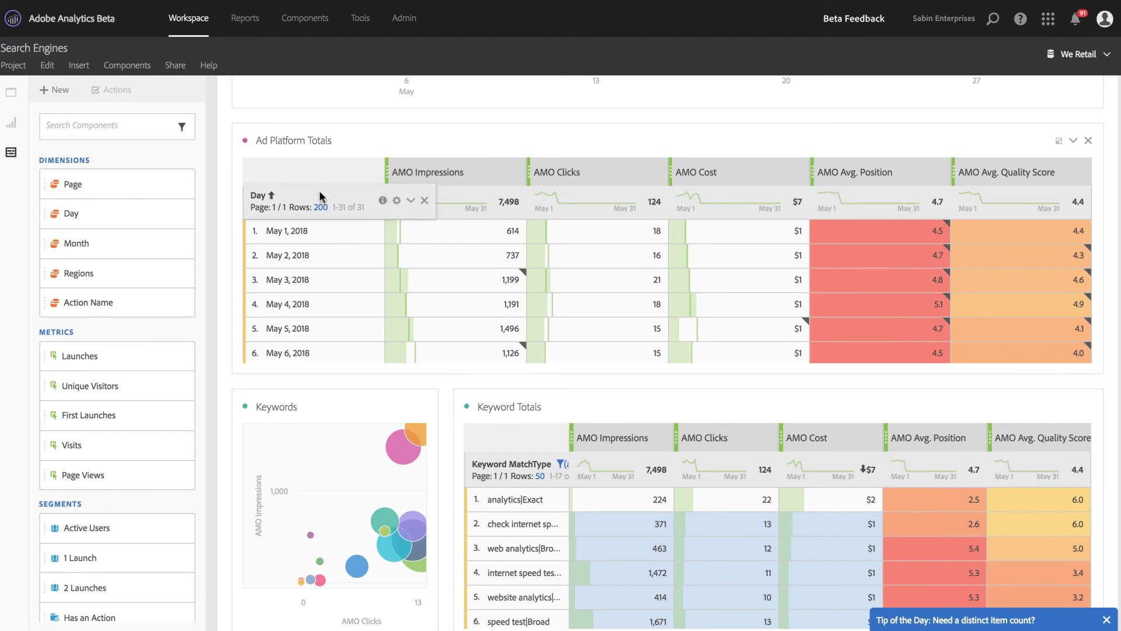
pyautogui.scroll(-3, 319, 190)
pyautogui.scroll(-1, 432, 404)
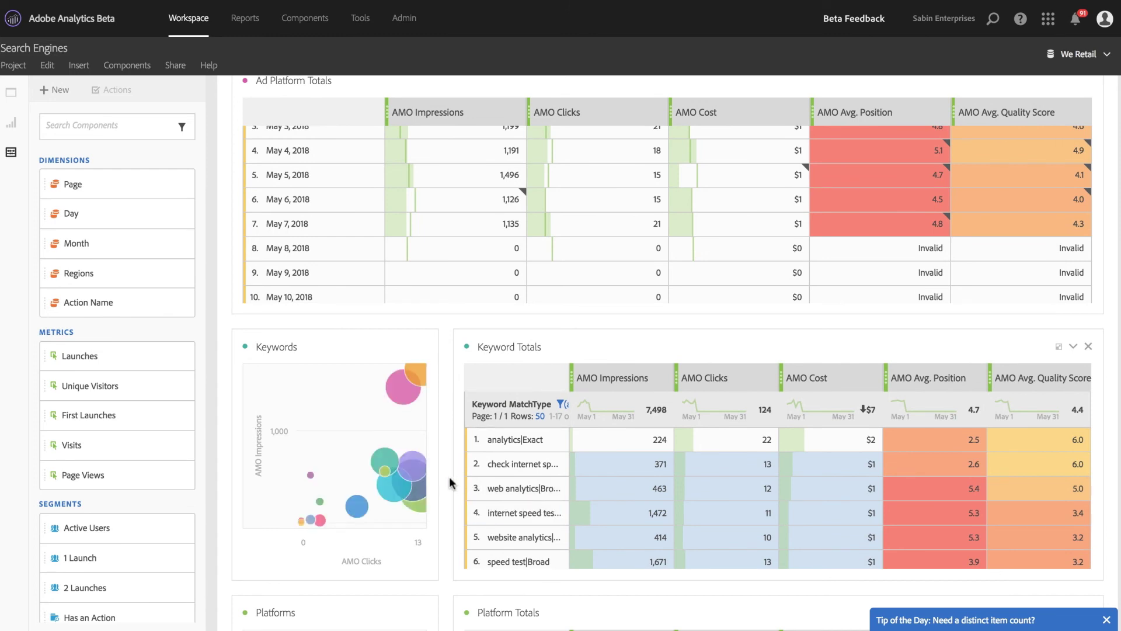
pyautogui.scroll(-3, 449, 483)
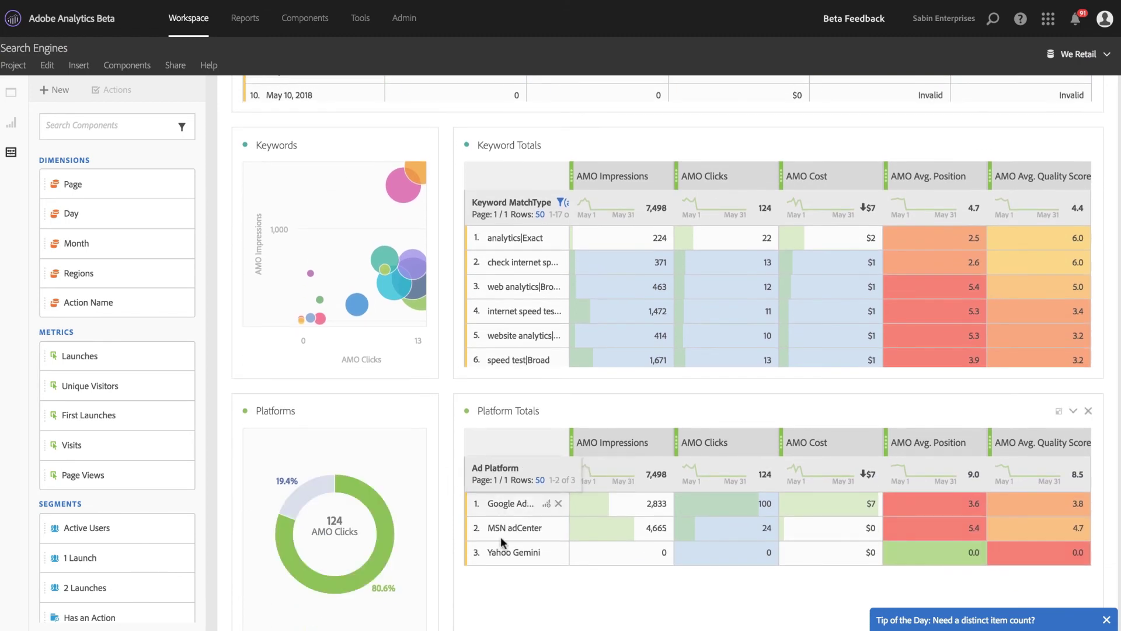
pyautogui.scroll(-1, 506, 561)
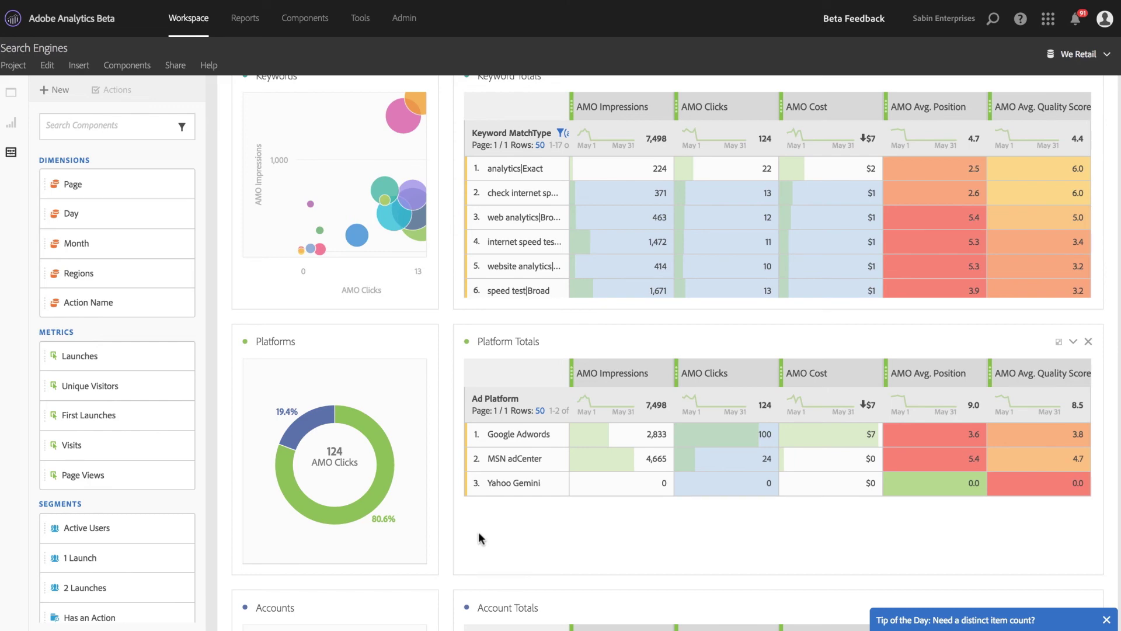
pyautogui.scroll(-3, 478, 531)
pyautogui.scroll(-5, 478, 531)
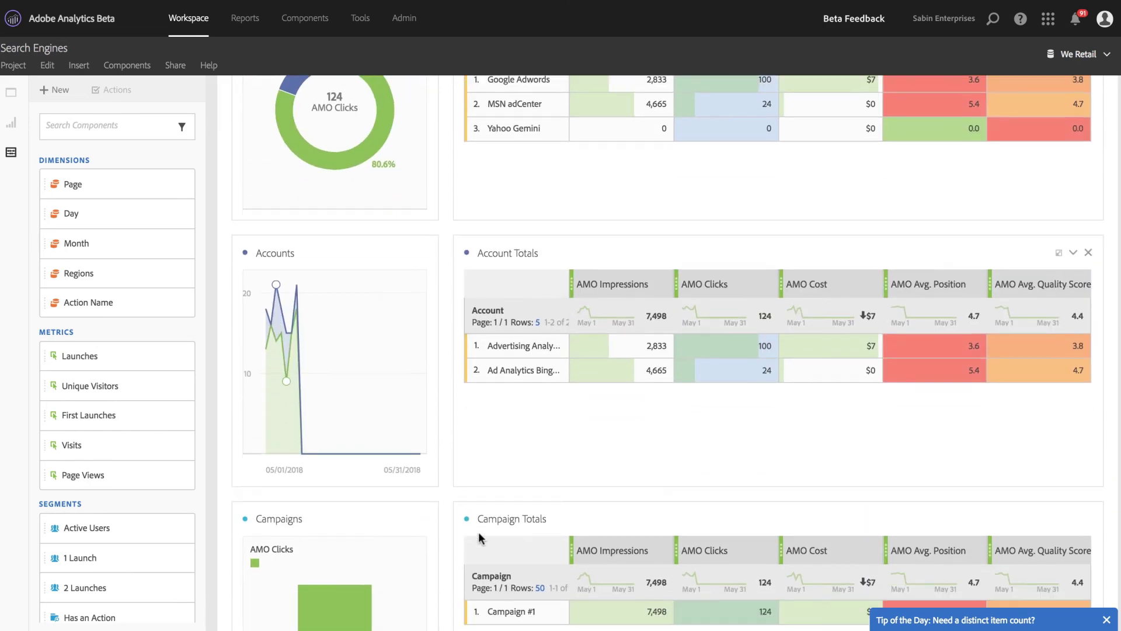
pyautogui.scroll(-6, 478, 537)
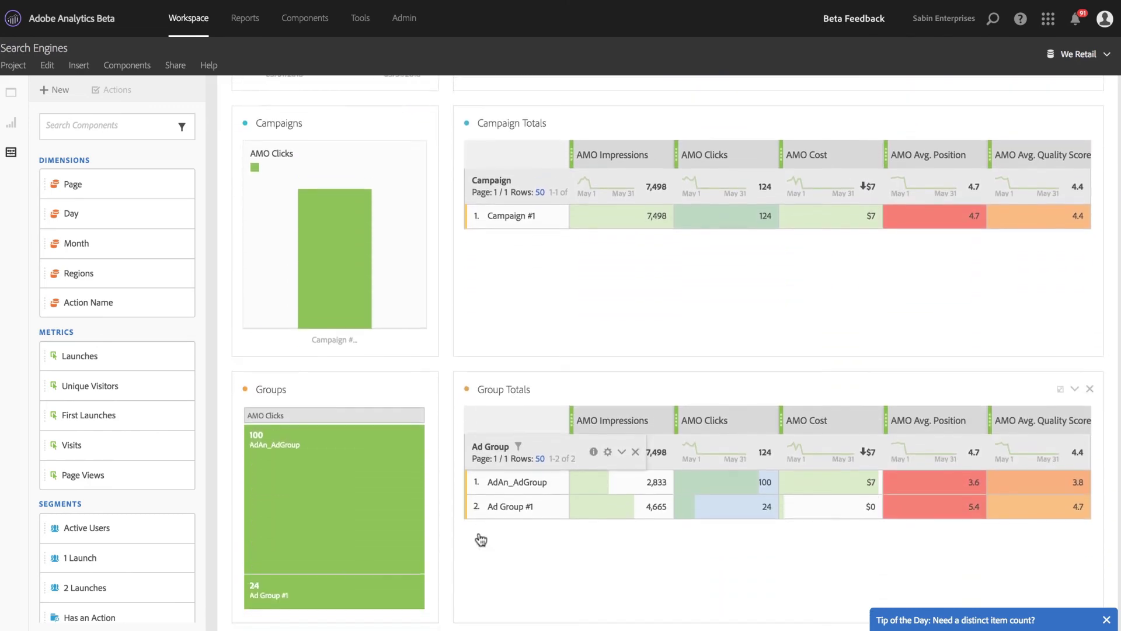
pyautogui.scroll(-3, 479, 534)
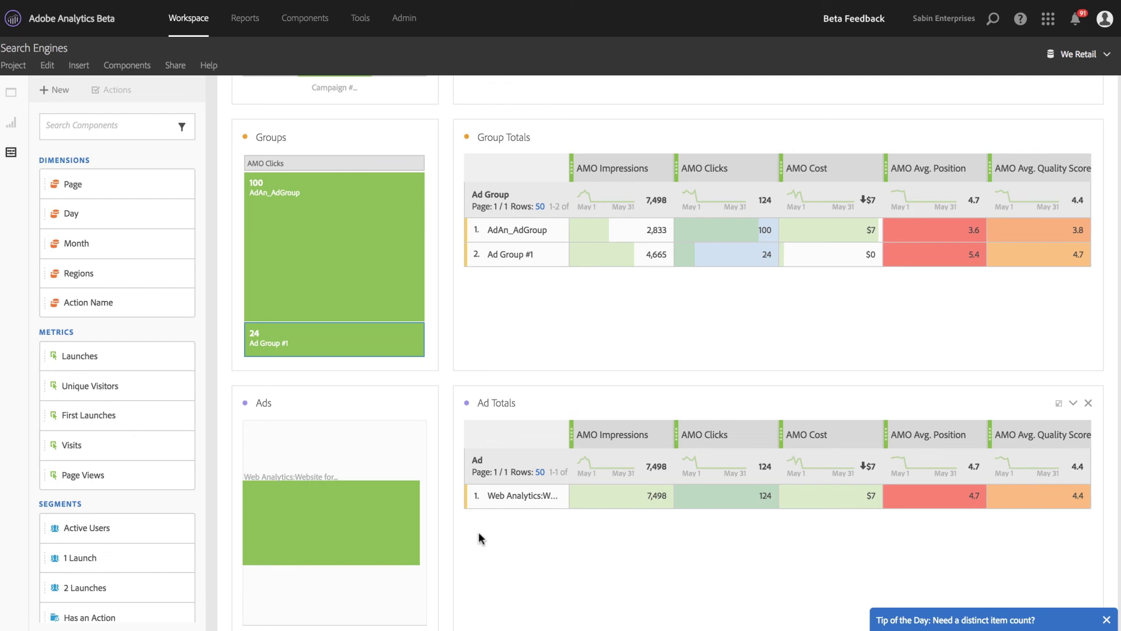
pyautogui.scroll(12, 480, 538)
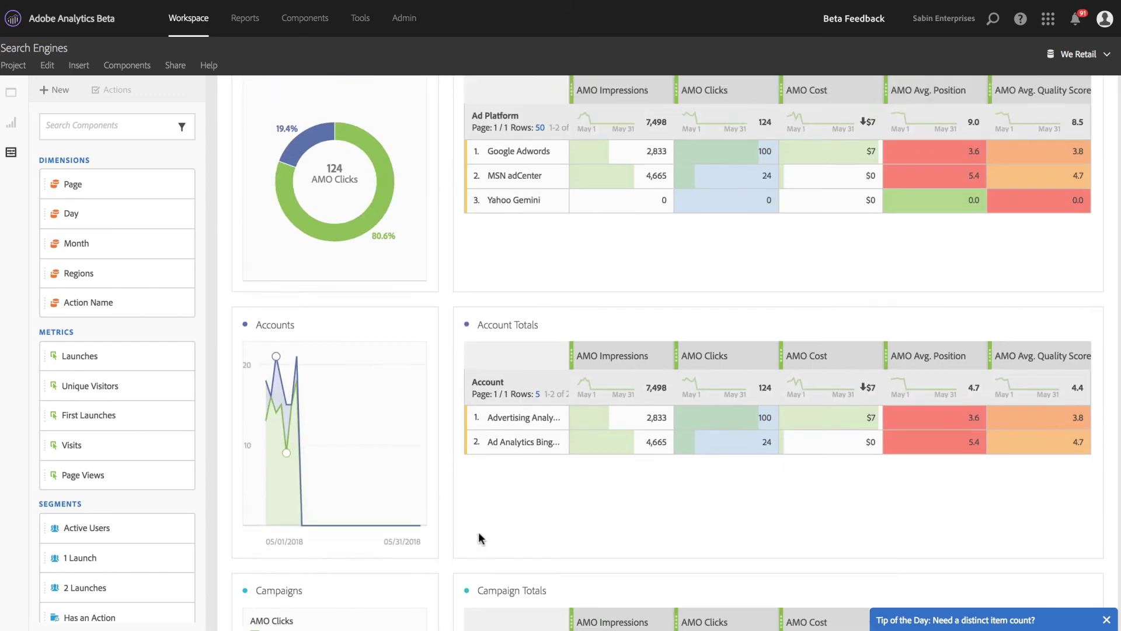
pyautogui.scroll(20, 479, 538)
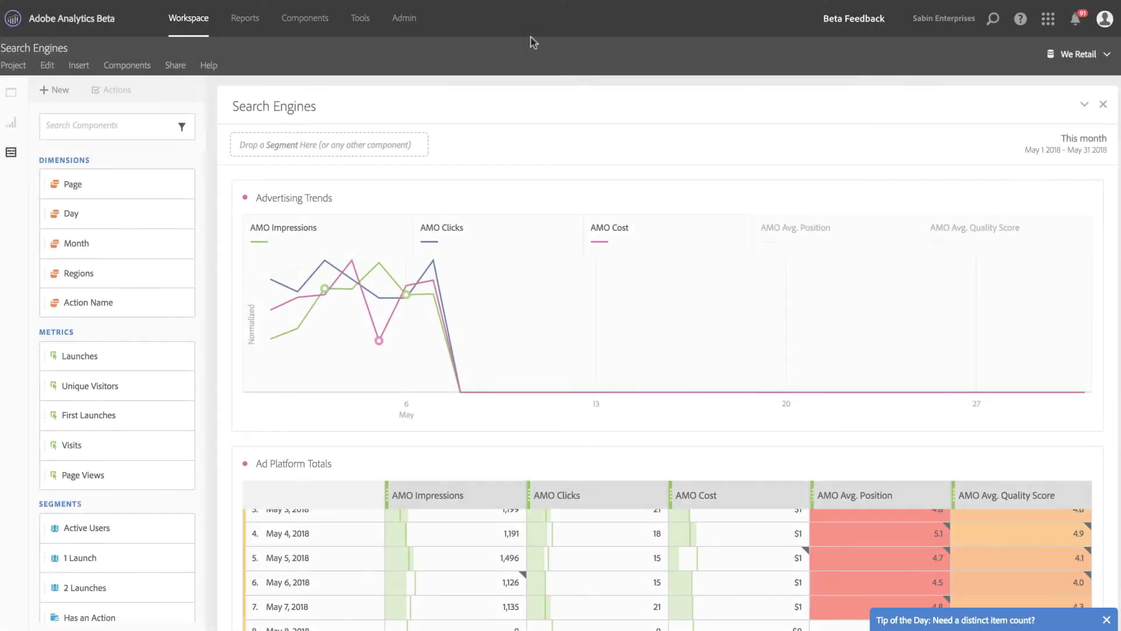
# Step: Return to Admin > Advertising Analytics and expand the accounts' Status filter
pyautogui.click(409, 20)
pyautogui.click(453, 277)
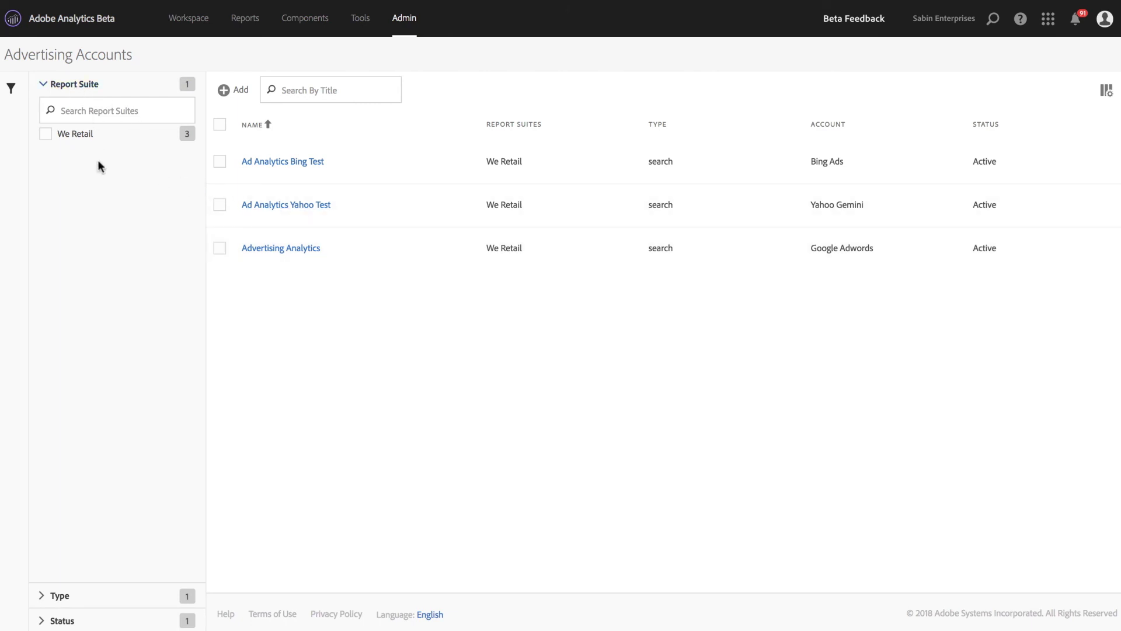
pyautogui.click(66, 620)
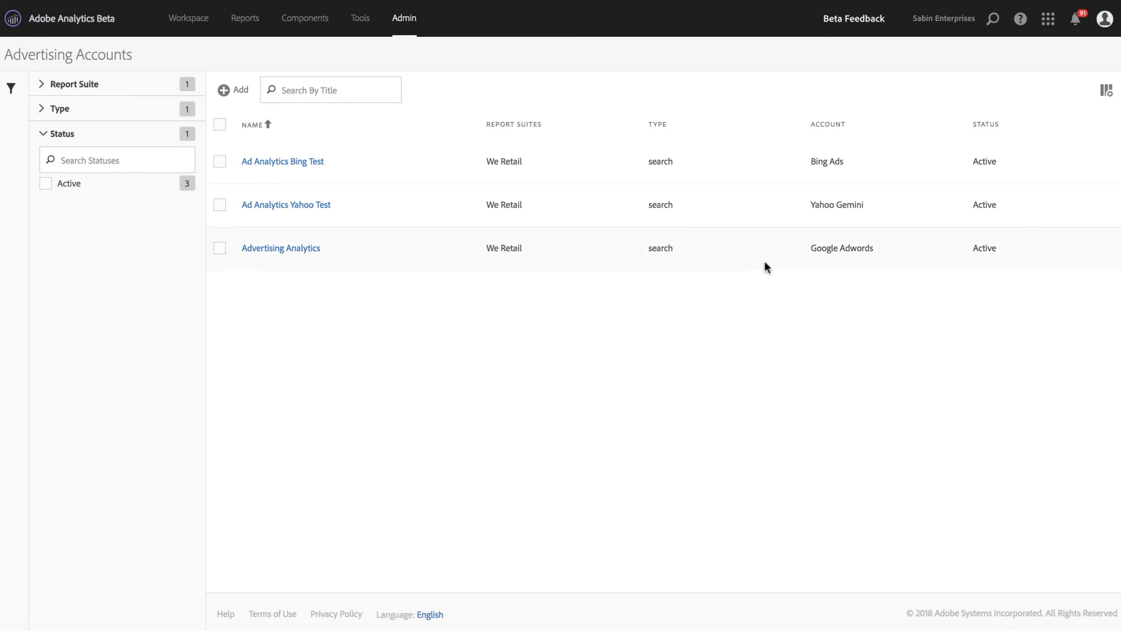